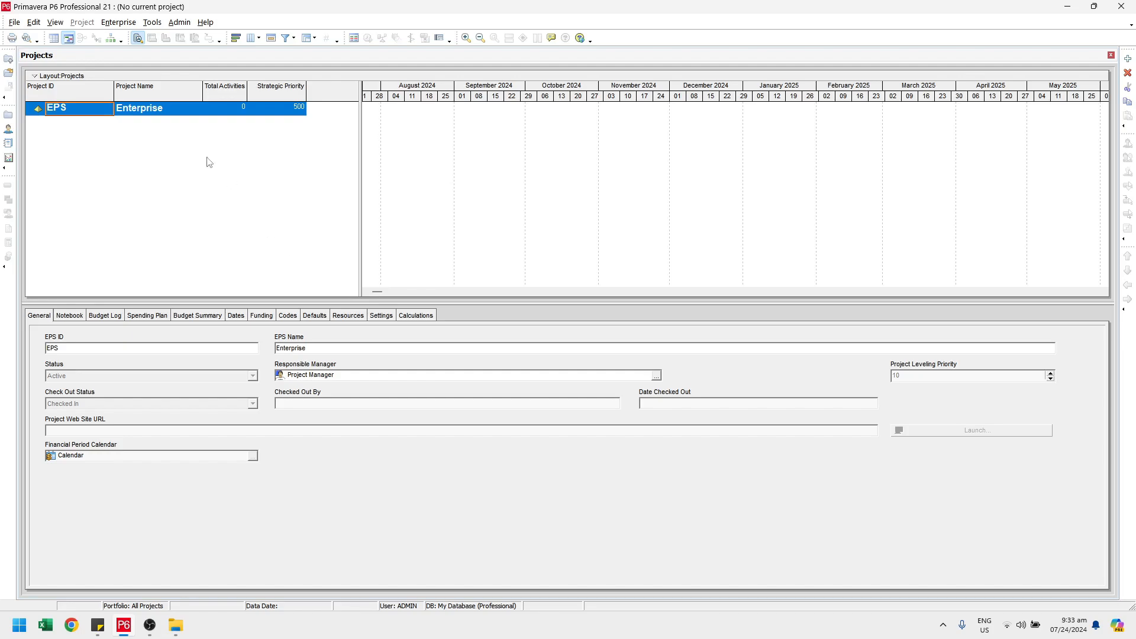
Rename the top-level Enterprise node to Land Development Corp and widen the Project Name column to fit it
left_click(185, 105)
left_click(186, 106)
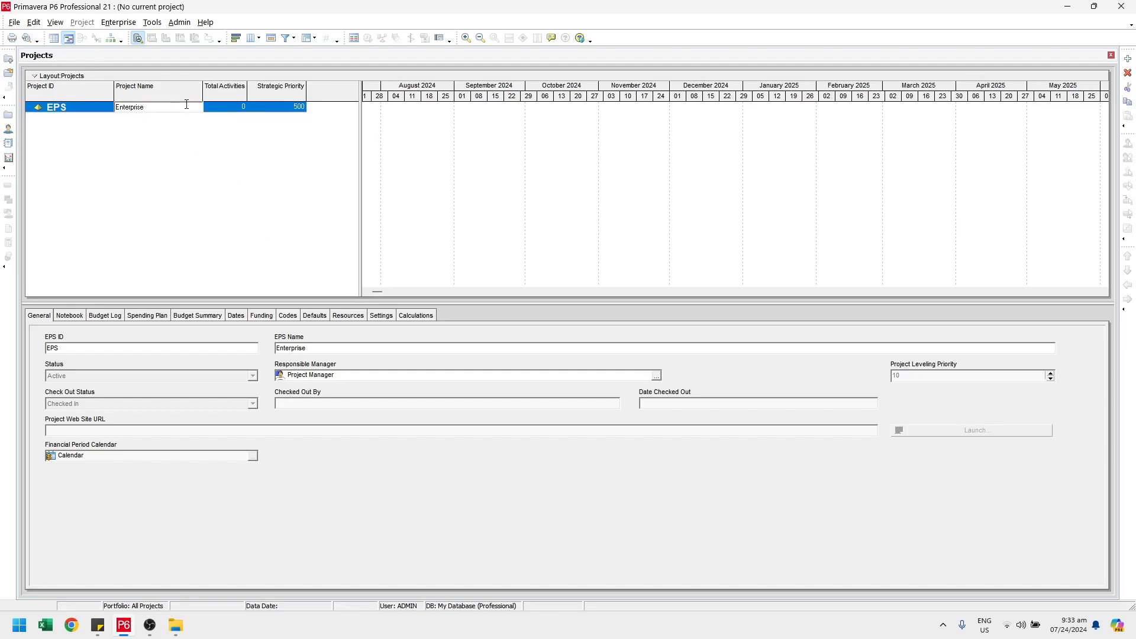
double_click(187, 105)
type("Land Development Corp")
key("Return")
left_click_drag(202, 87, 243, 92)
Set the Project ID of Land Development Corp to LD1
left_click(87, 115)
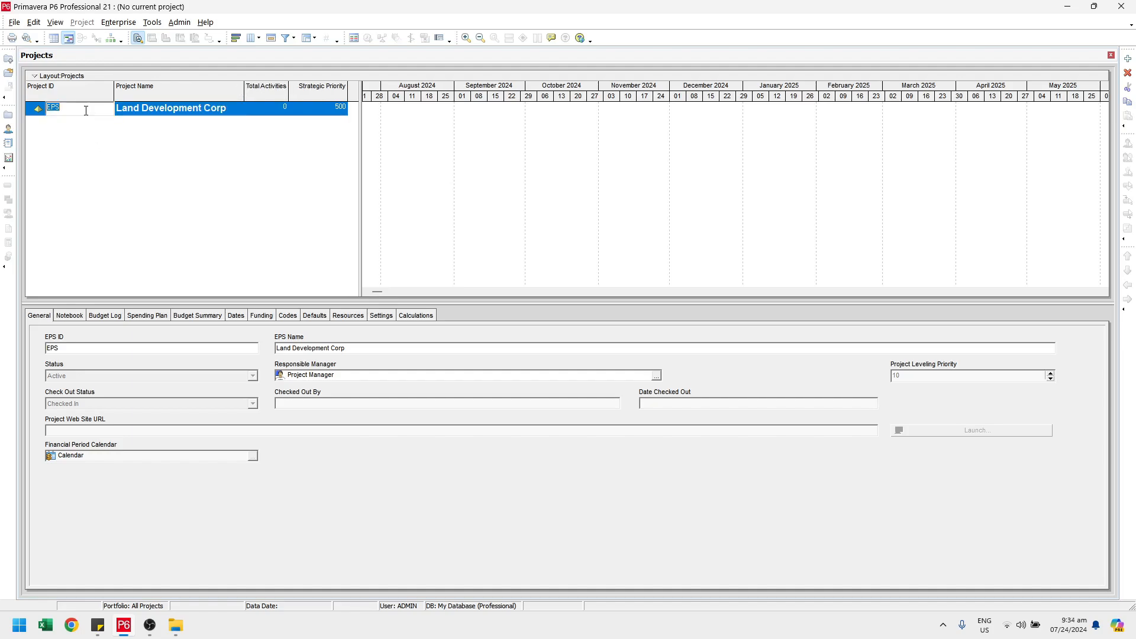
type("LD1")
key("Return")
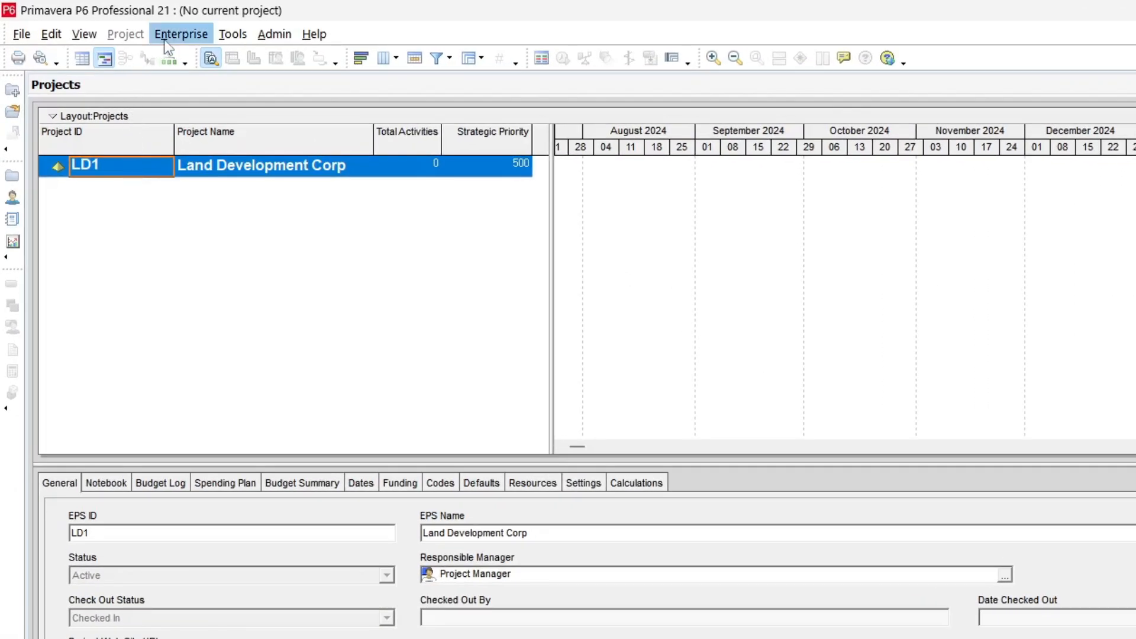
Open the Enterprise Project Structure and add a child node named Road Projects under Land Development Corp
left_click(113, 23)
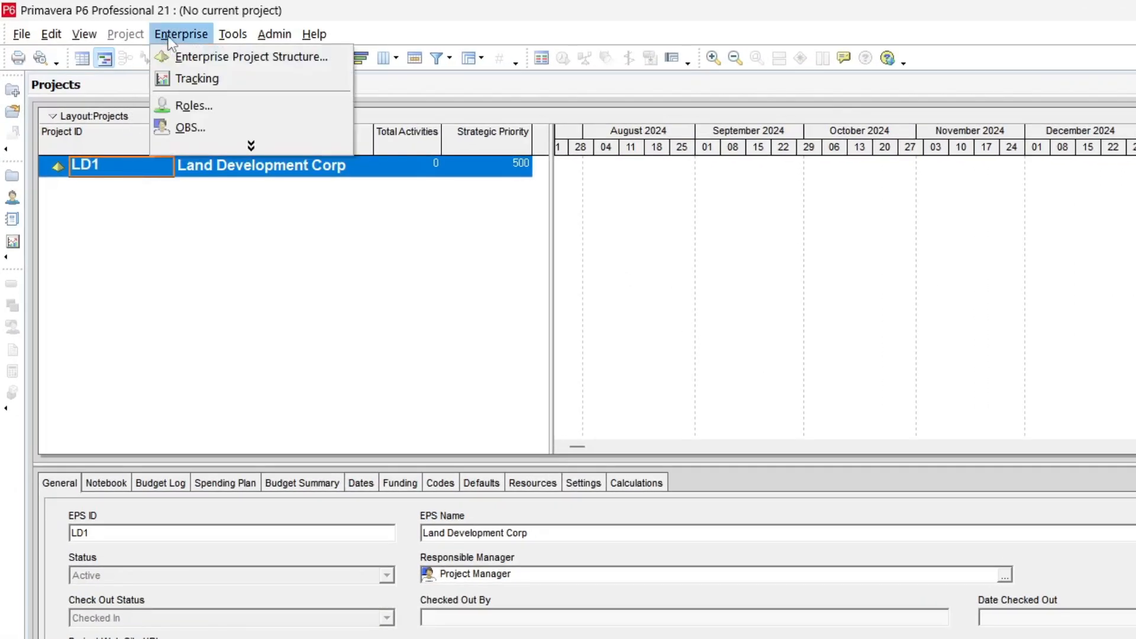
left_click(201, 58)
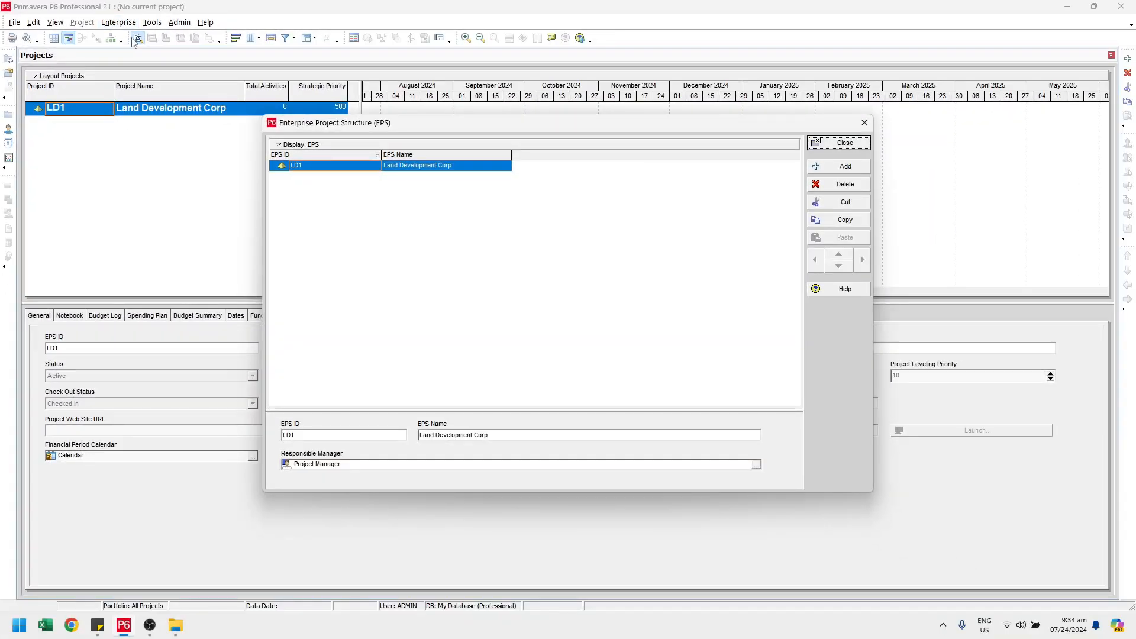
left_click(336, 167)
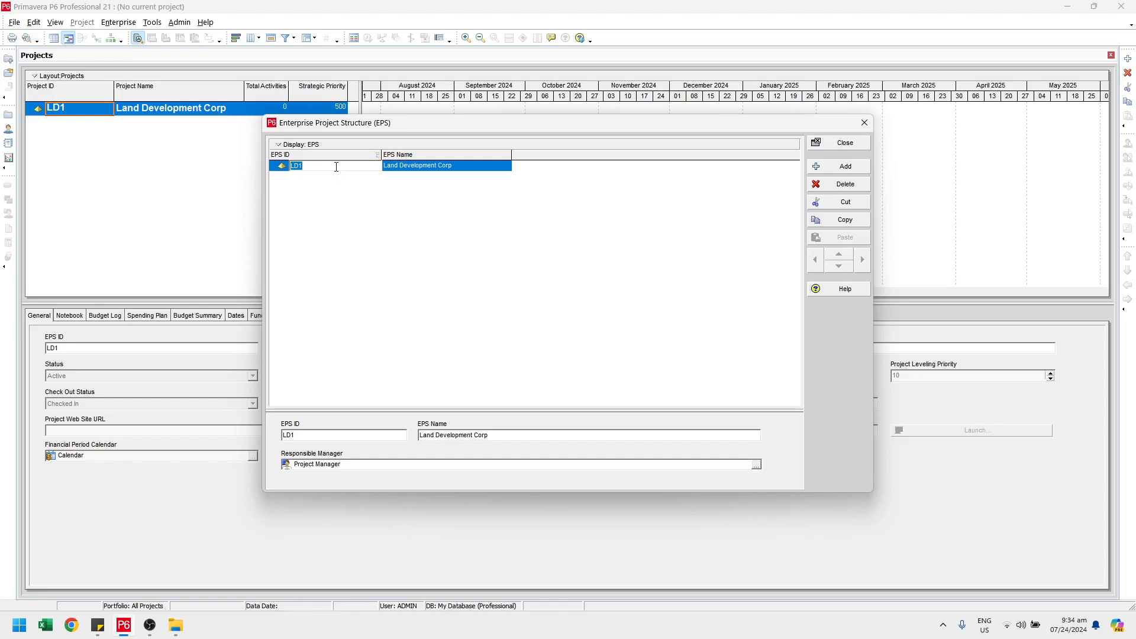
left_click(475, 168)
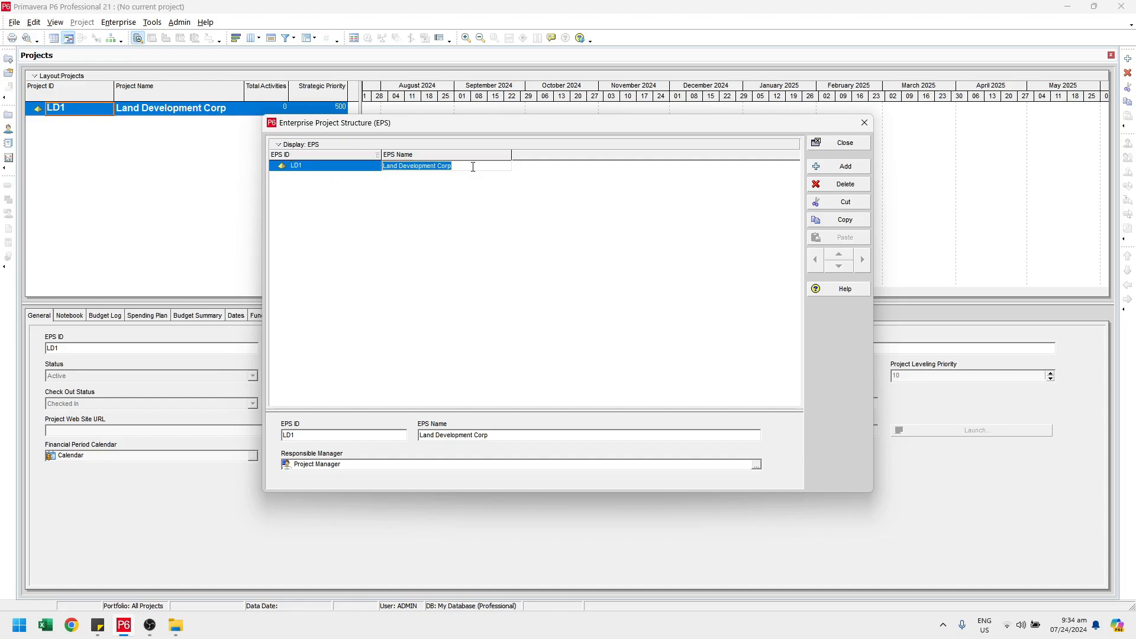
key("Return")
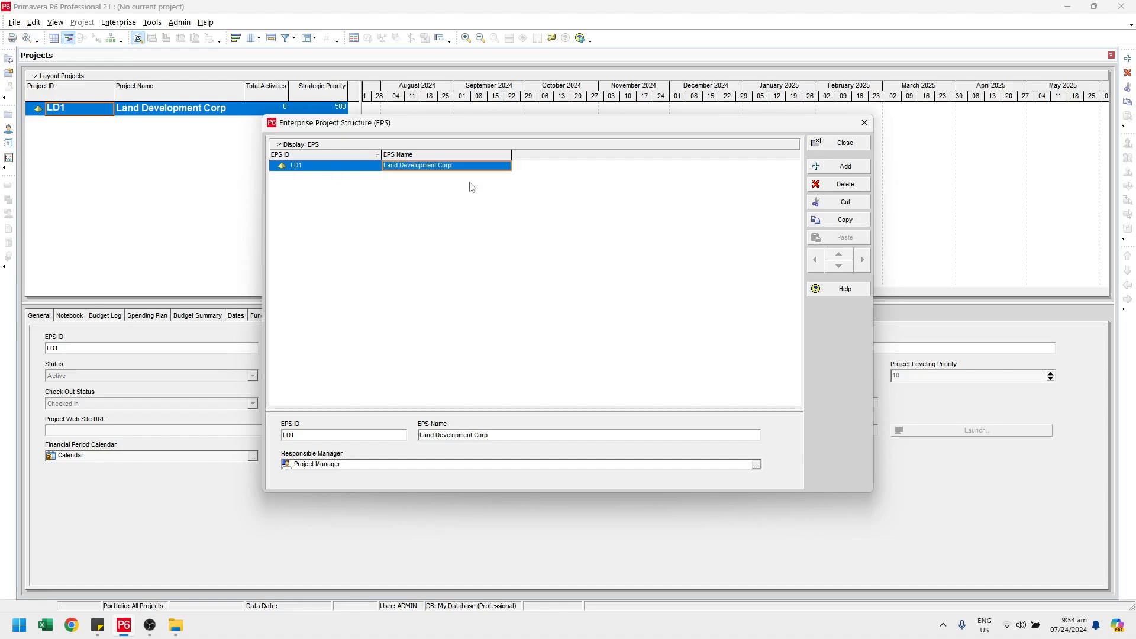
left_click(827, 173)
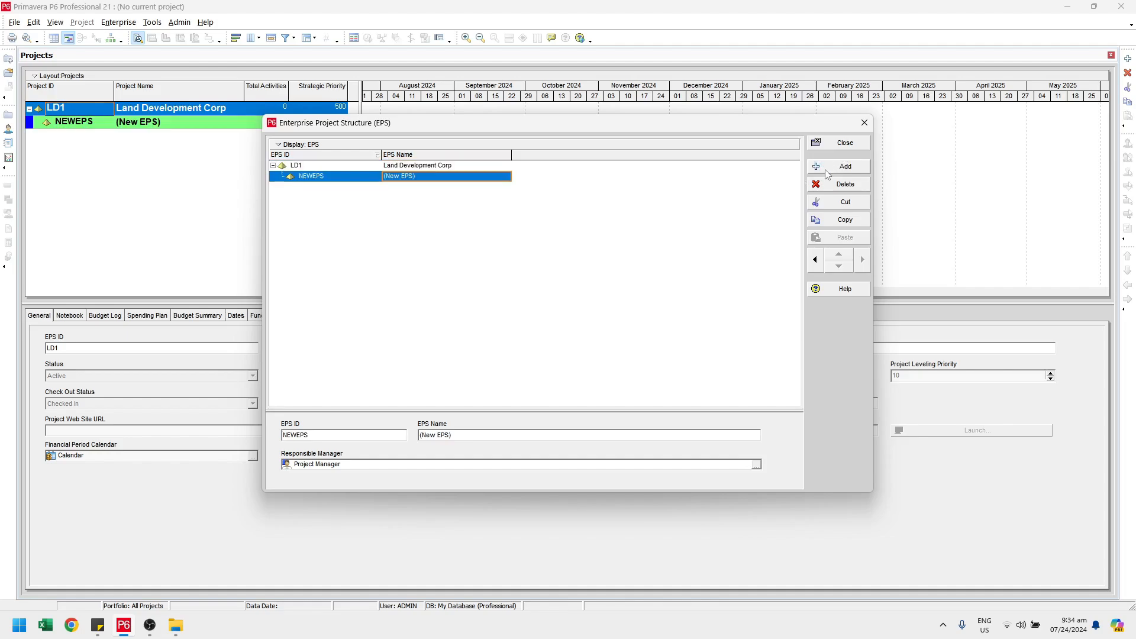
left_click(466, 179)
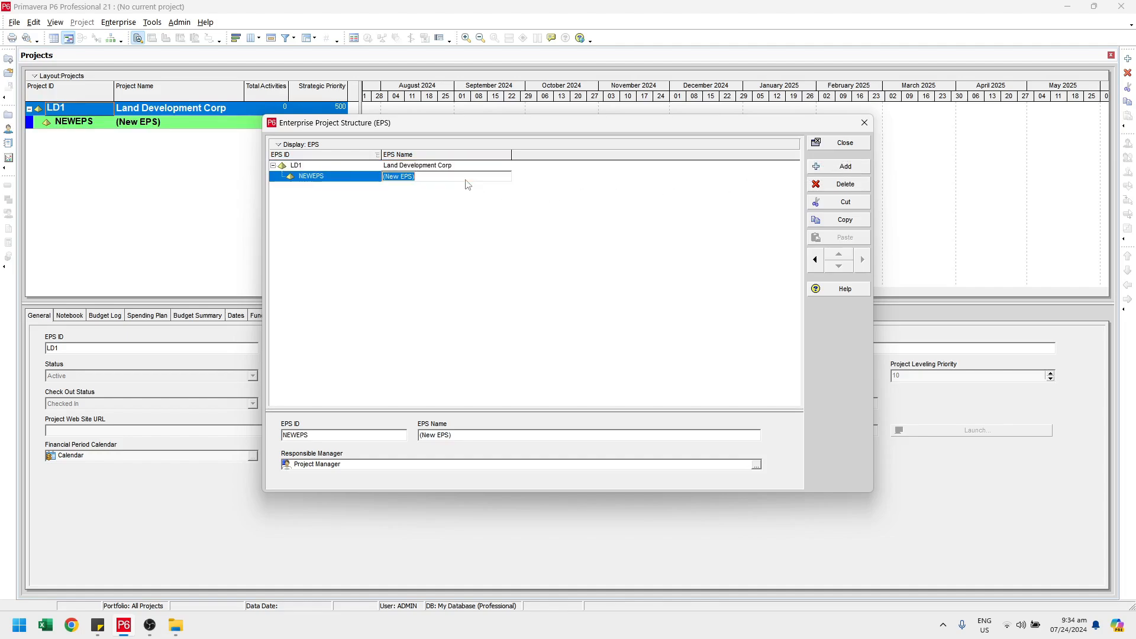
type("Road Projects")
key("Return")
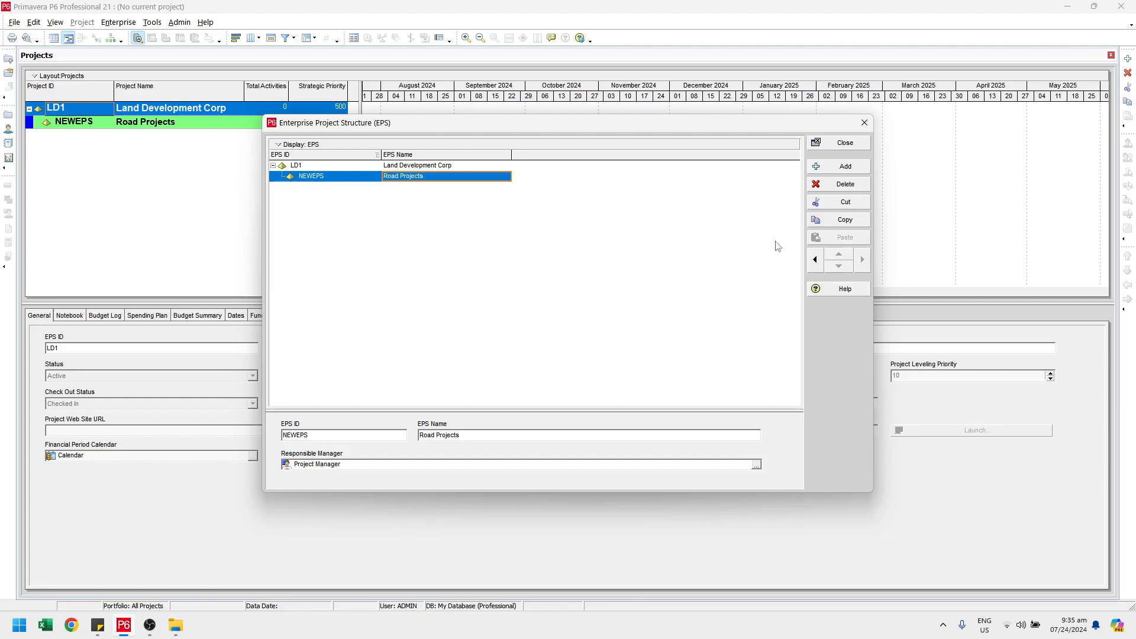
Promote Road Projects to the top level and paste a copy of it without copying its projects
left_click(814, 261)
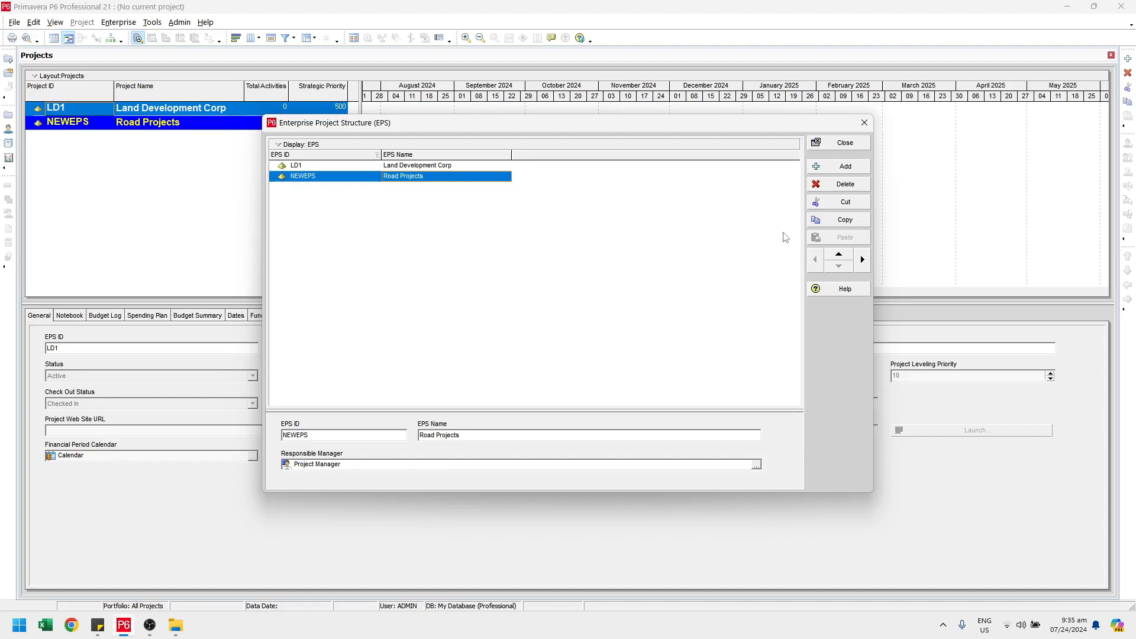
left_click(848, 221)
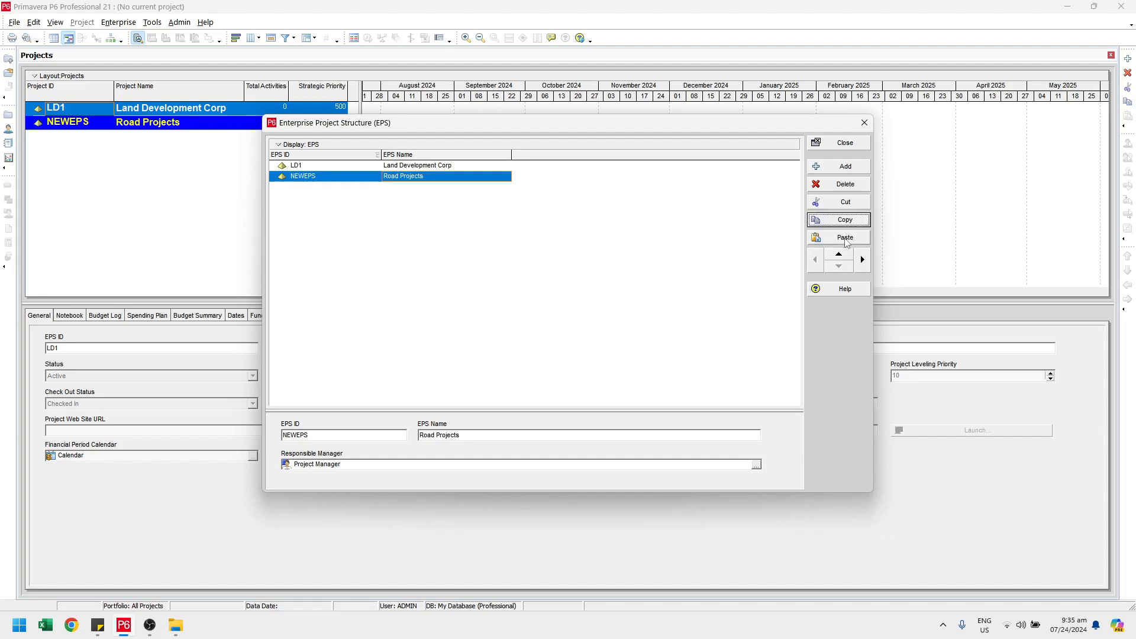
left_click(846, 239)
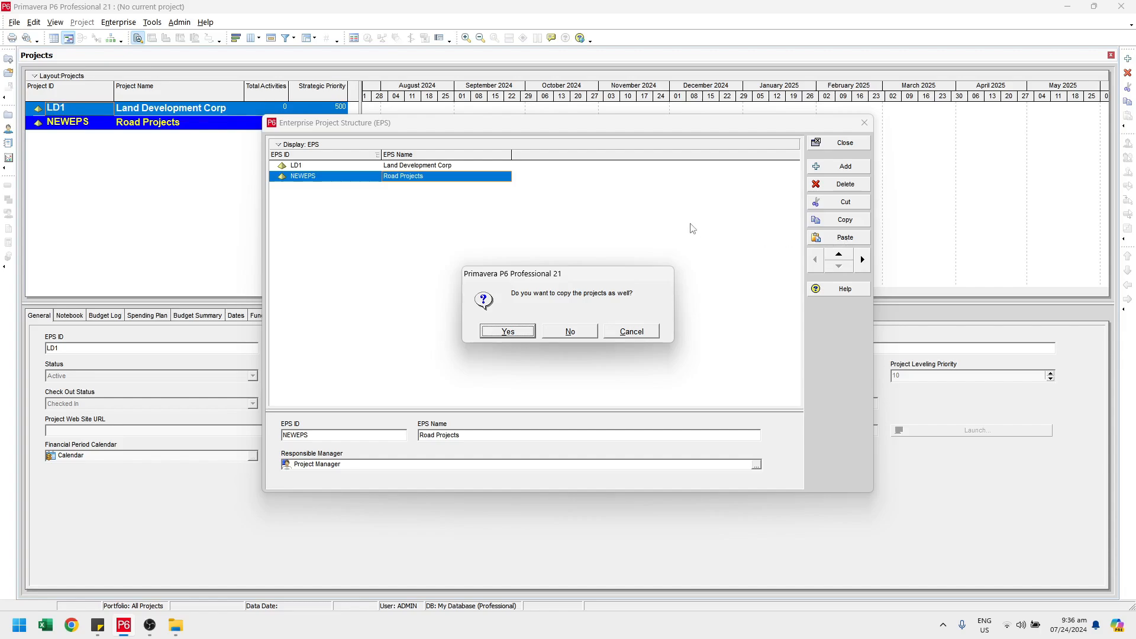
left_click(570, 333)
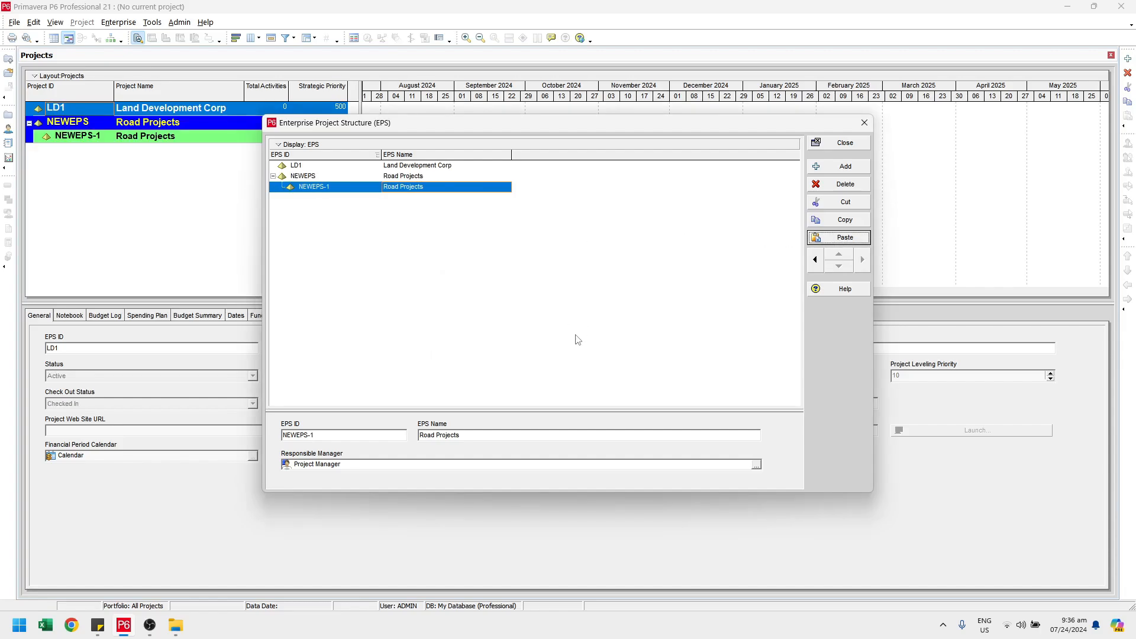
Rename the pasted copy of Road Projects as Bridge Projects
left_click(446, 199)
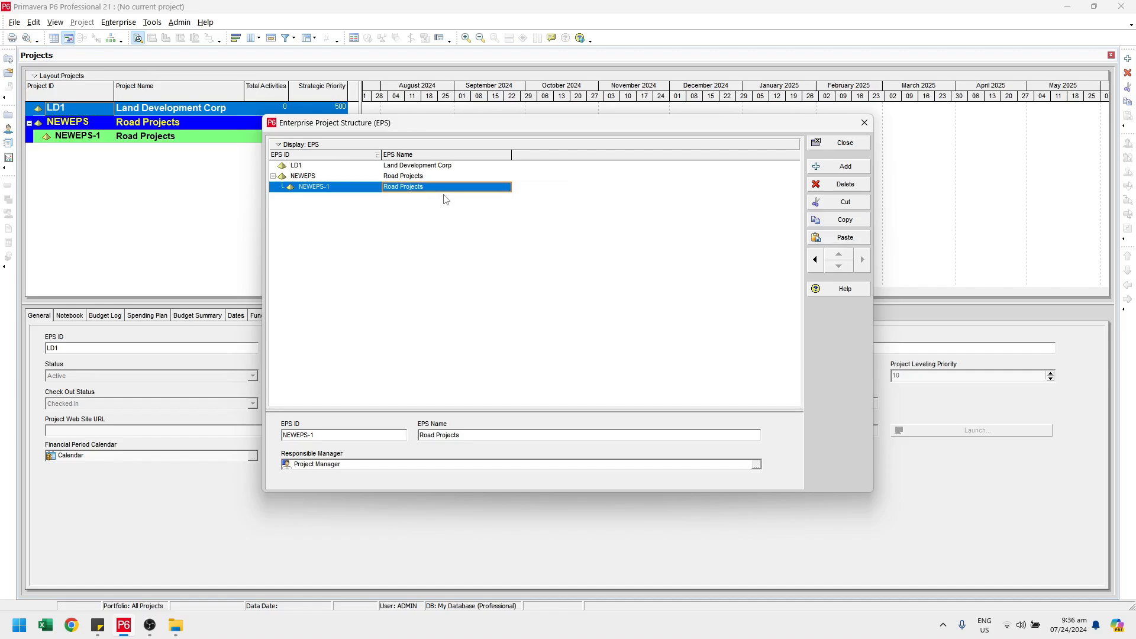
left_click(441, 189)
type("Br")
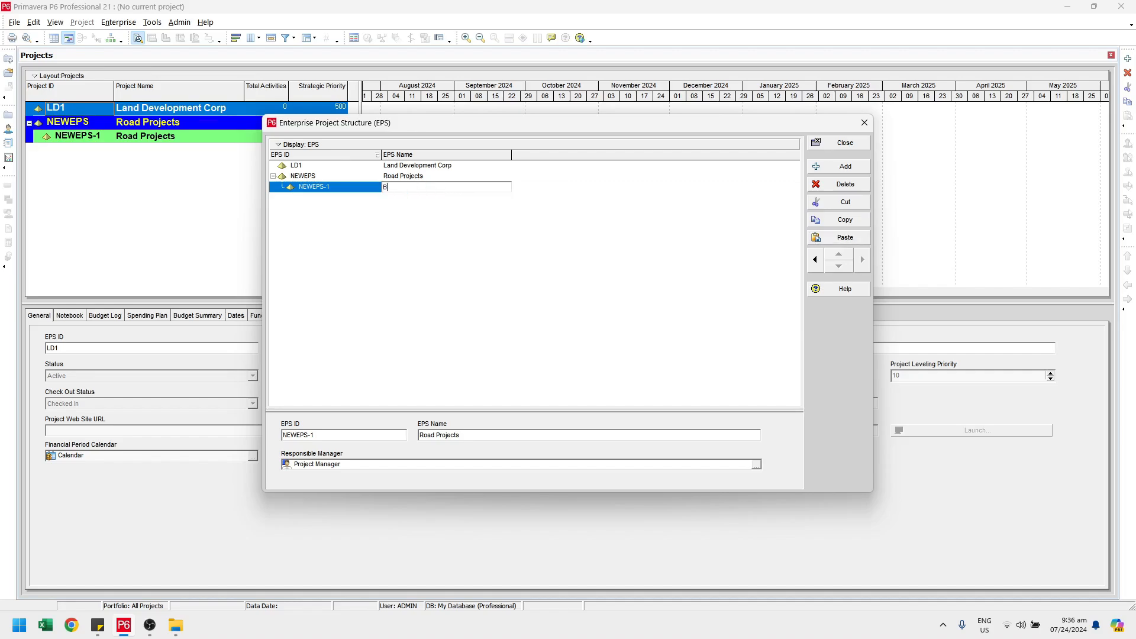
type("idge Proh")
key("BackSpace")
type("ke")
key("BackSpace")
type("jects")
left_click(440, 193)
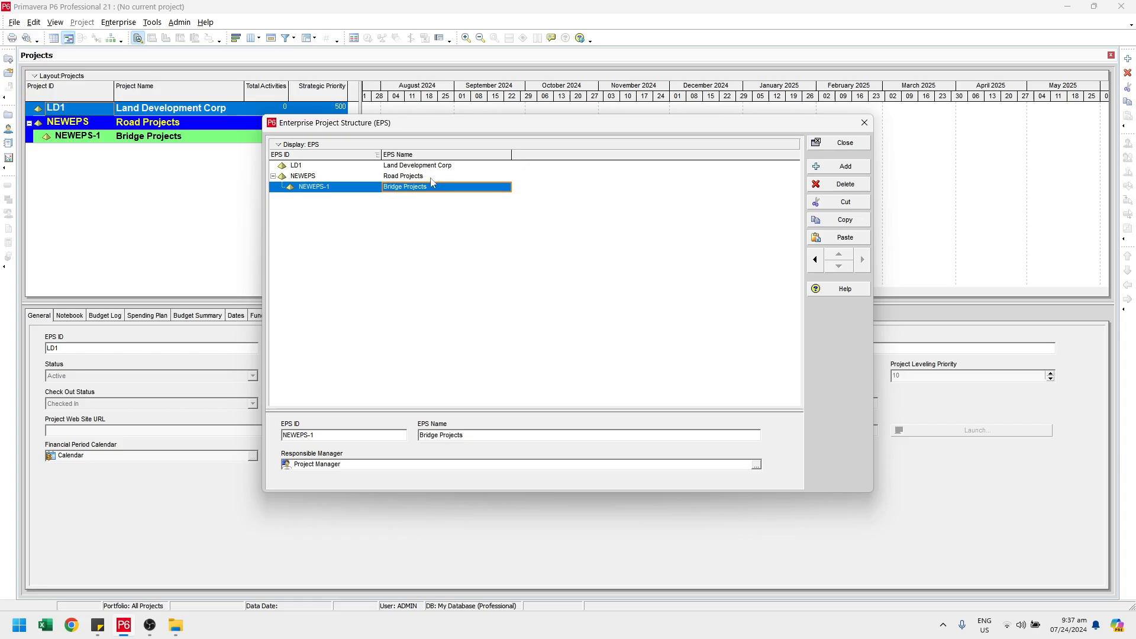
Indent Road Projects under Land Development Corp and outdent Bridge Projects to the same level as Road Projects
left_click(431, 177)
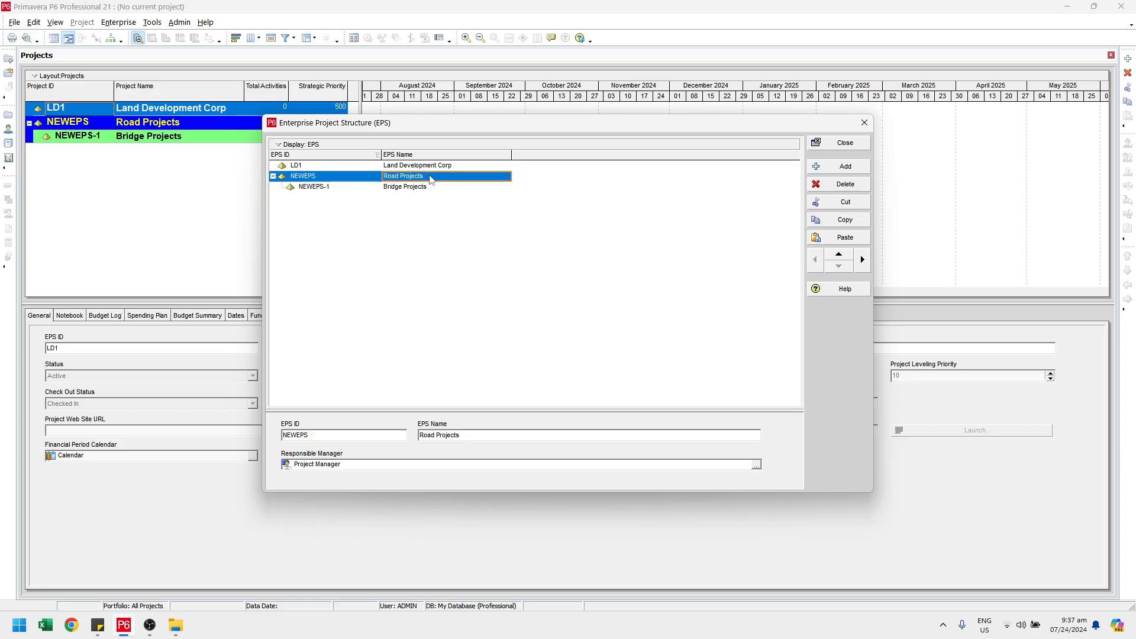
left_click(868, 265)
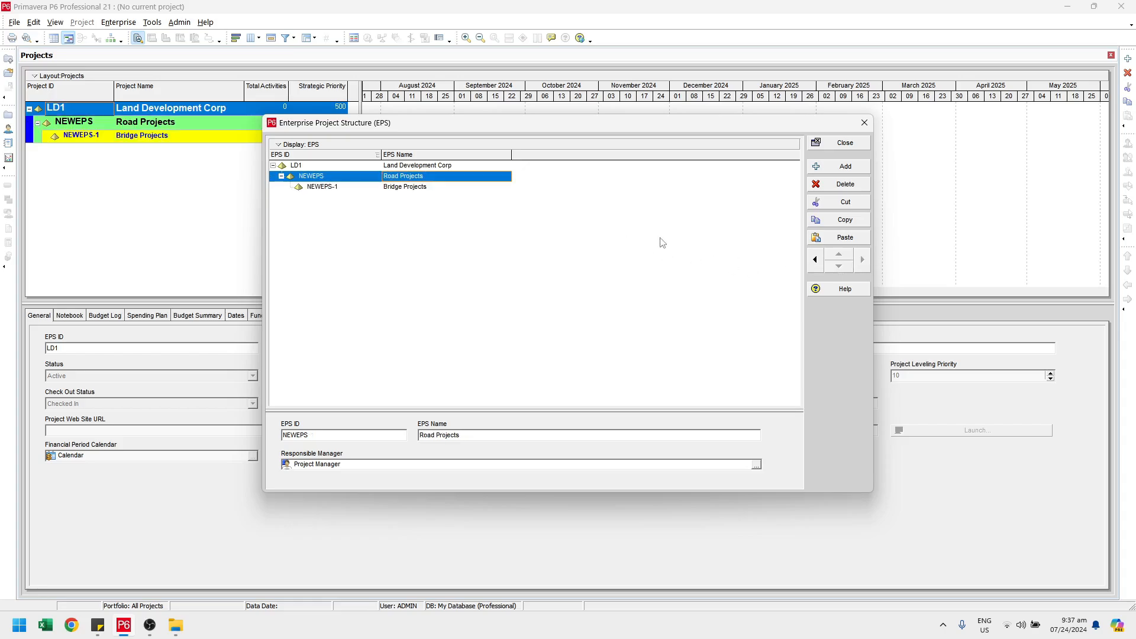
left_click(461, 188)
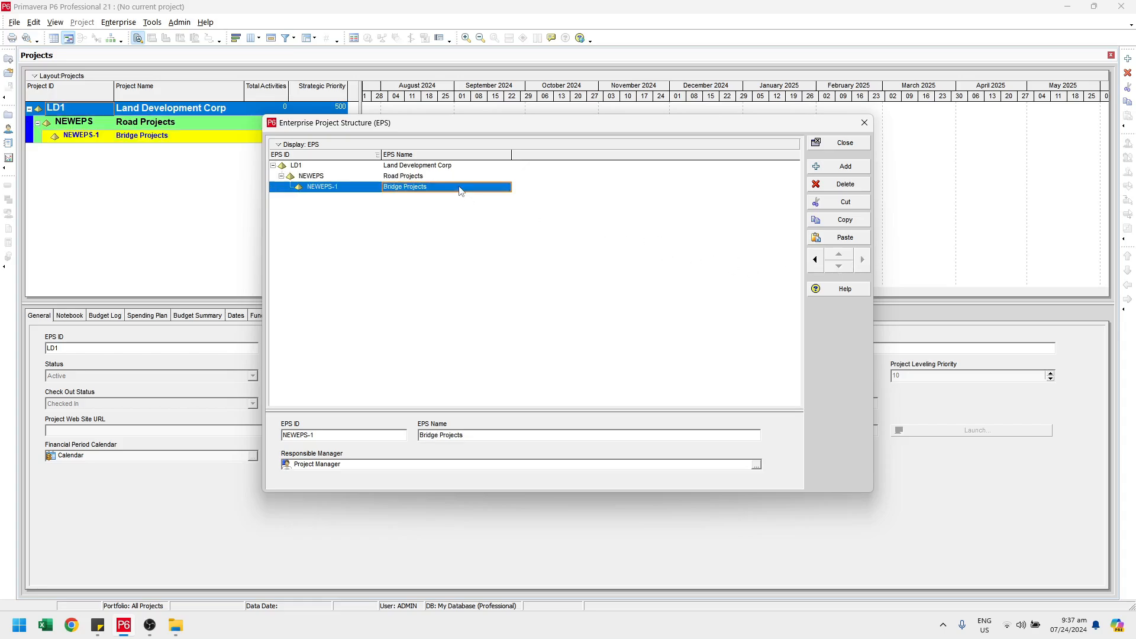
left_click(817, 268)
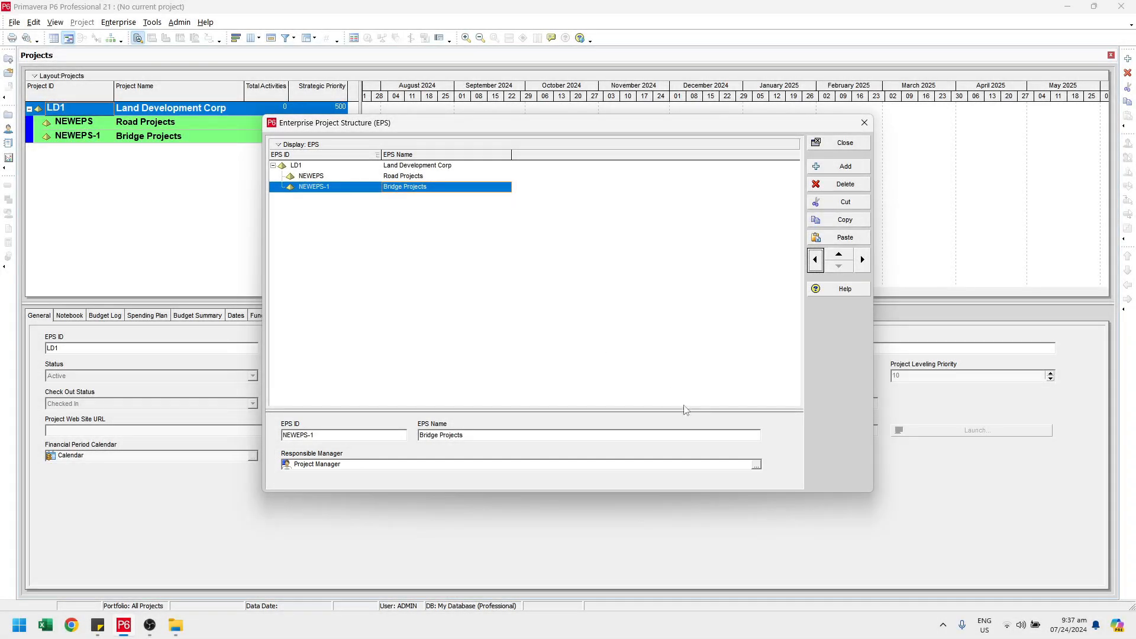
View all OBS elements available as responsible manager for Bridge Projects, and close the list without changing the assignment
left_click(756, 465)
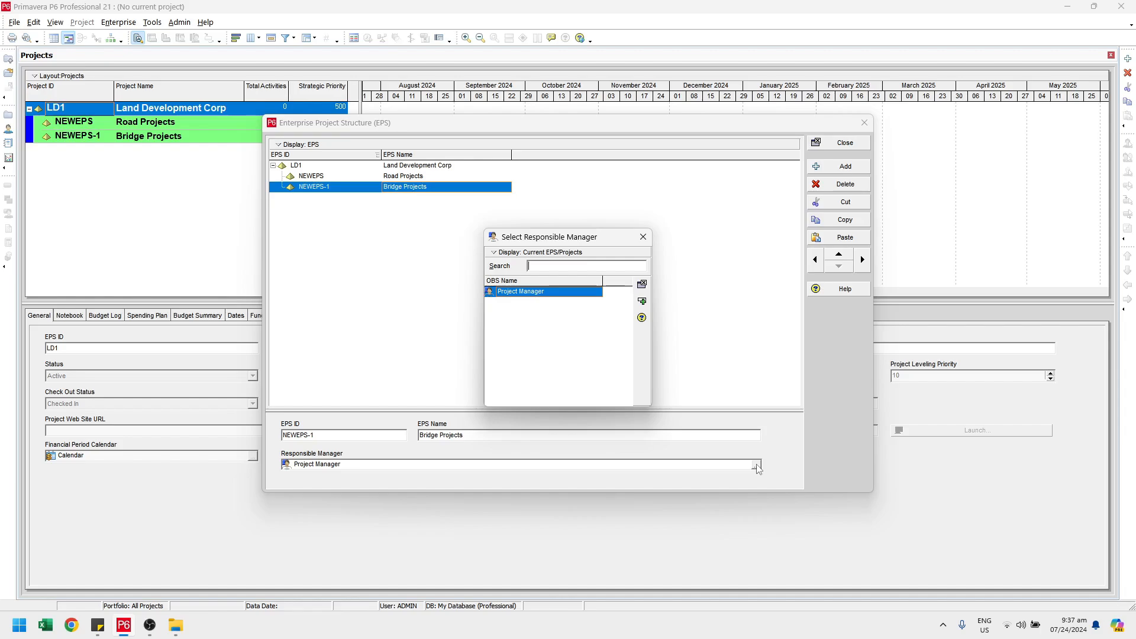
left_click(532, 253)
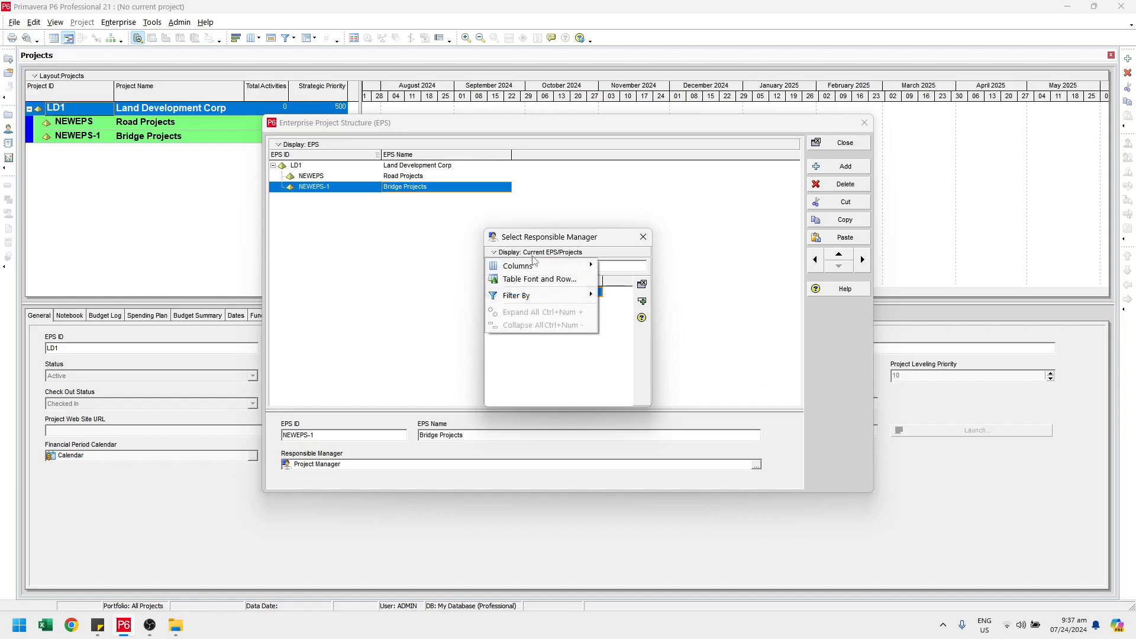
mouse_move(532, 296)
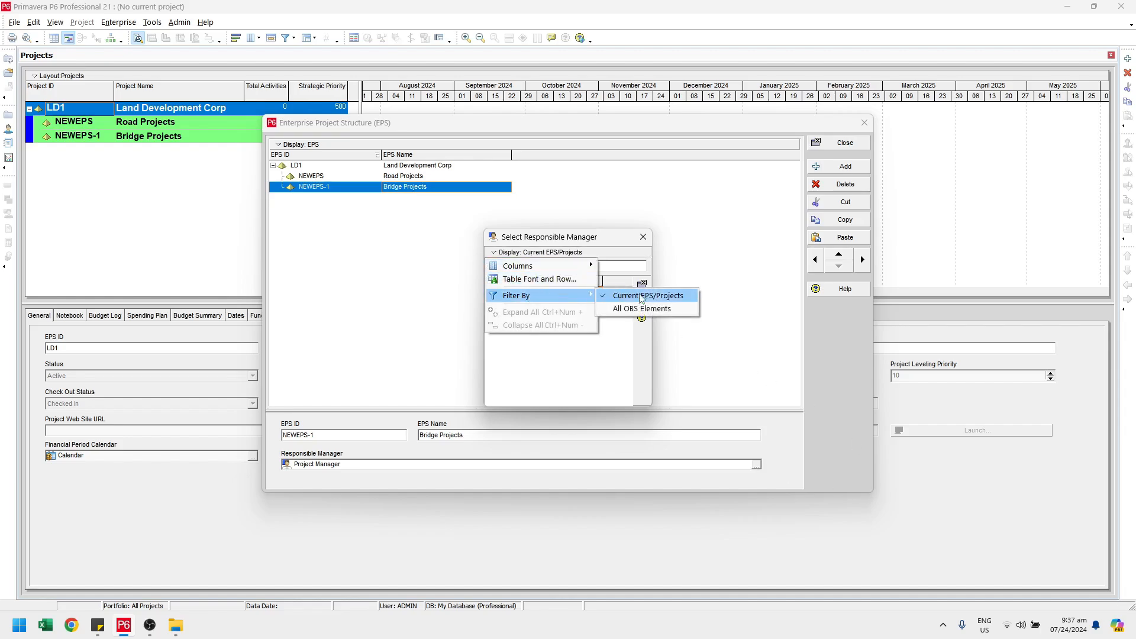
left_click(642, 309)
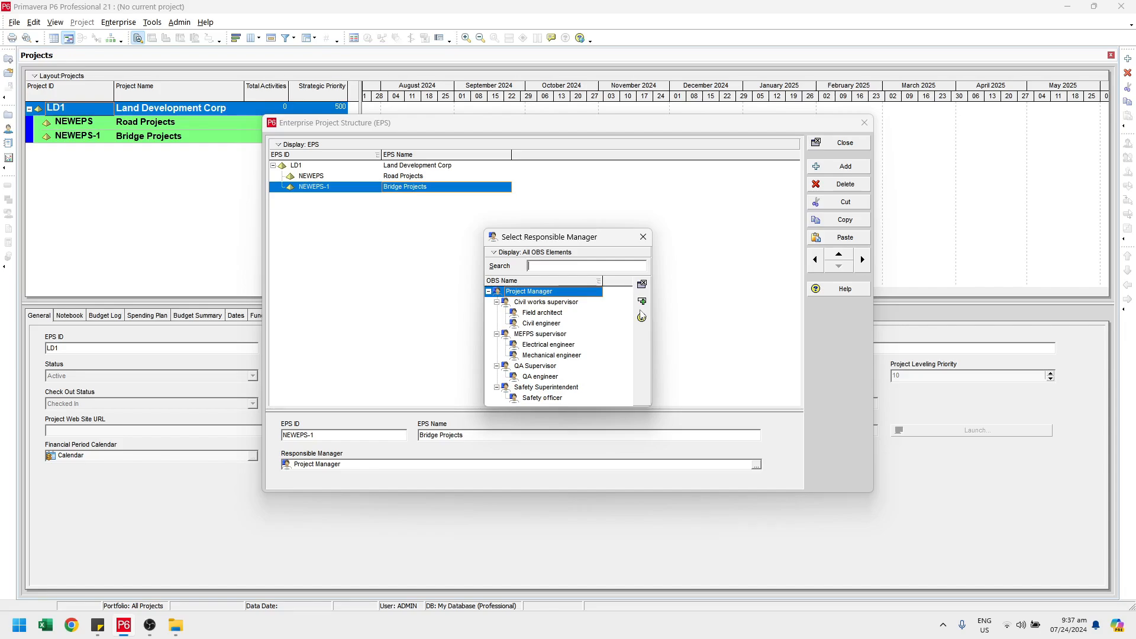
left_click(639, 238)
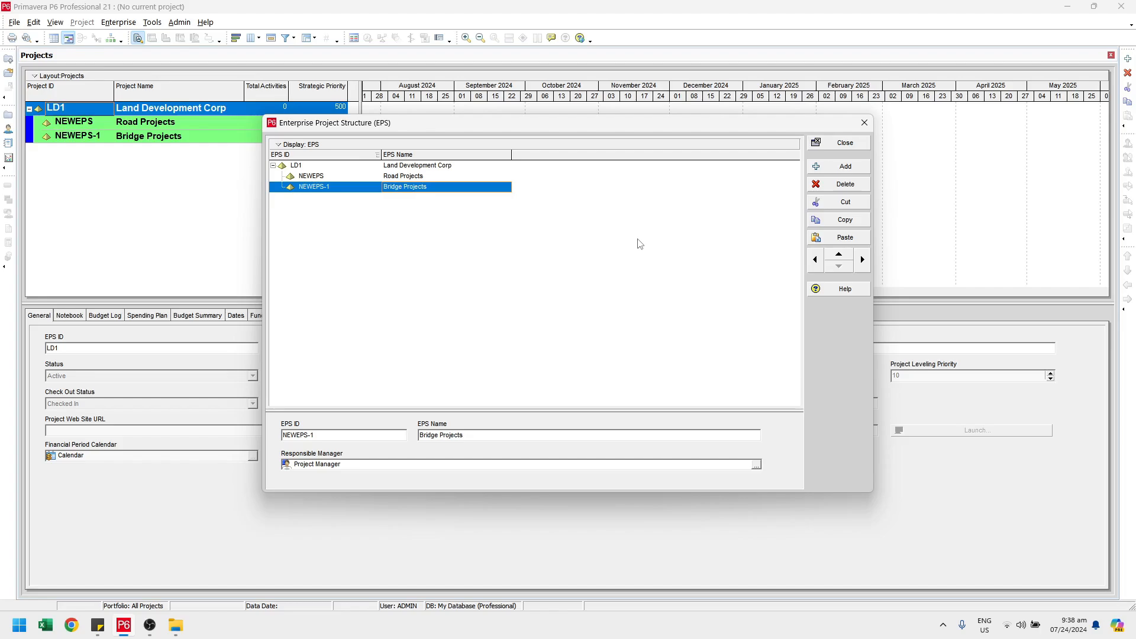
Display the EPS hierarchy in chart view and open its print preview
left_click(301, 145)
left_click(305, 171)
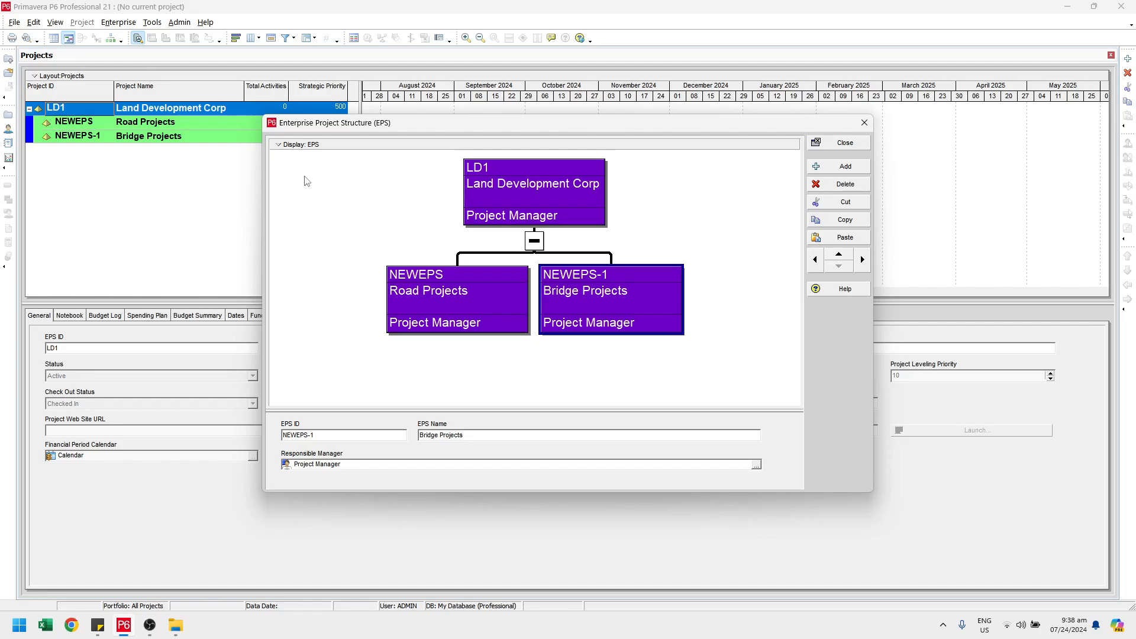
left_click(314, 146)
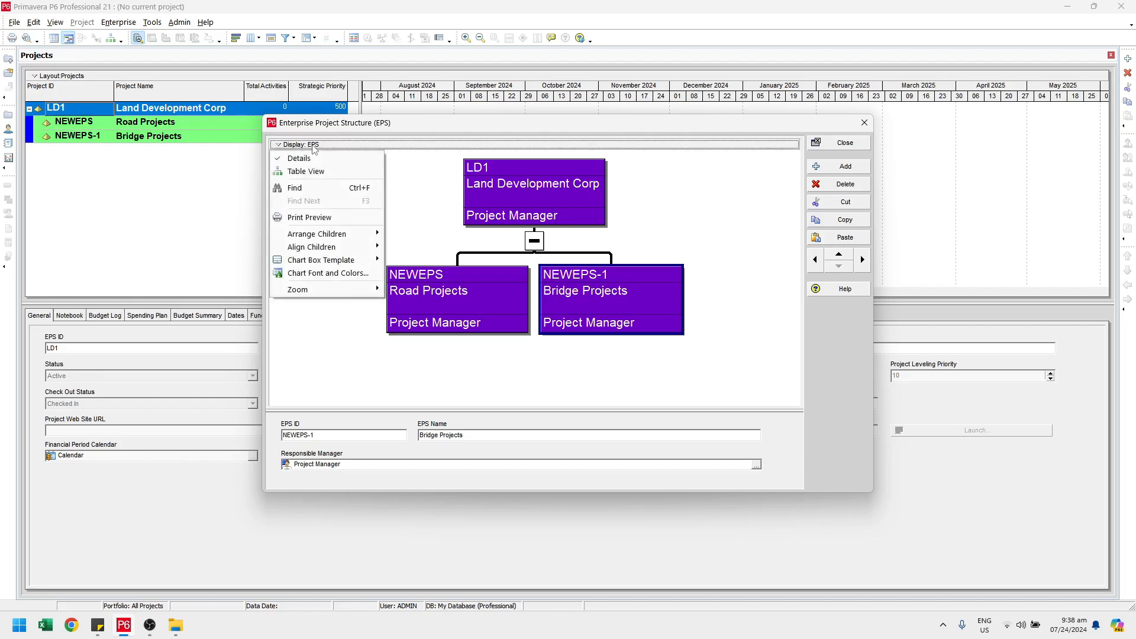
left_click(322, 218)
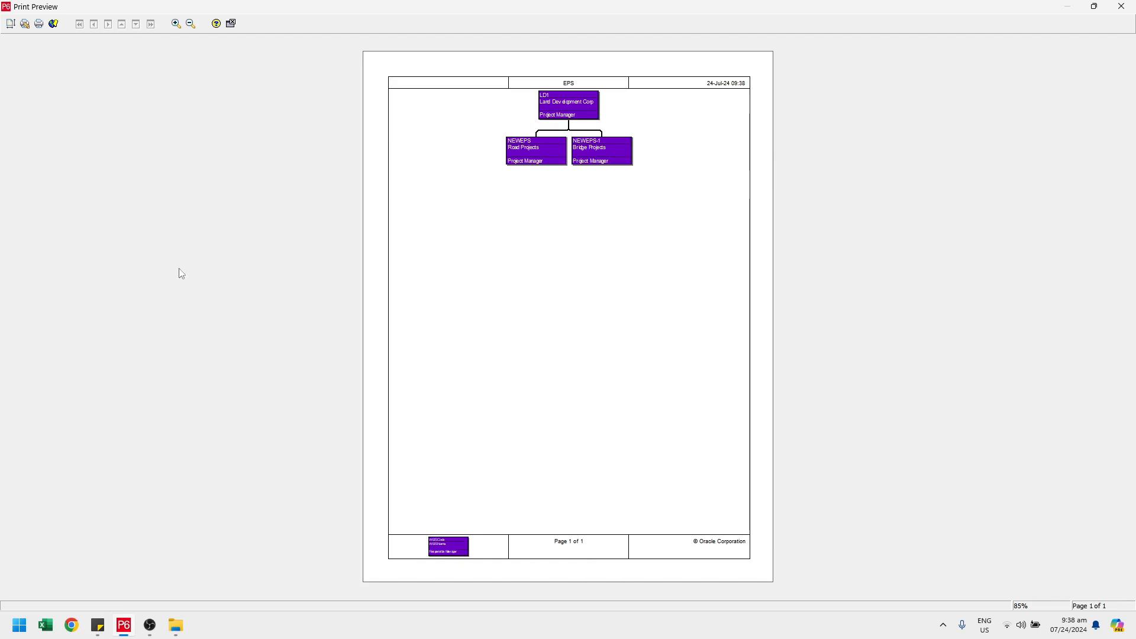
Check the chart's print settings without printing, and return from the preview to the EPS table view
left_click(39, 24)
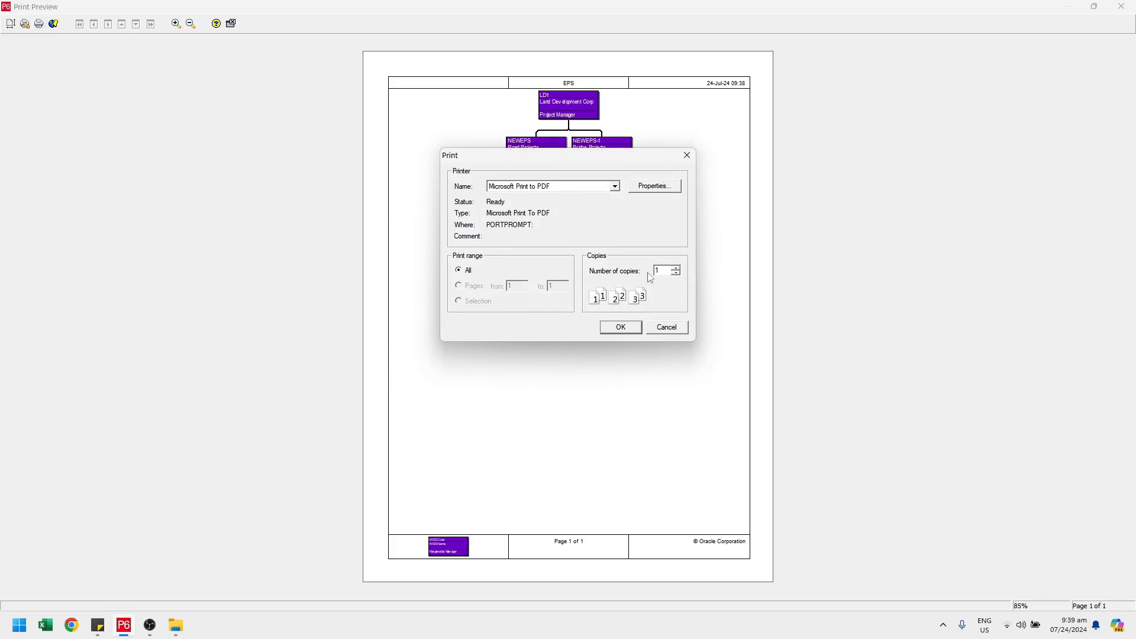
left_click(669, 326)
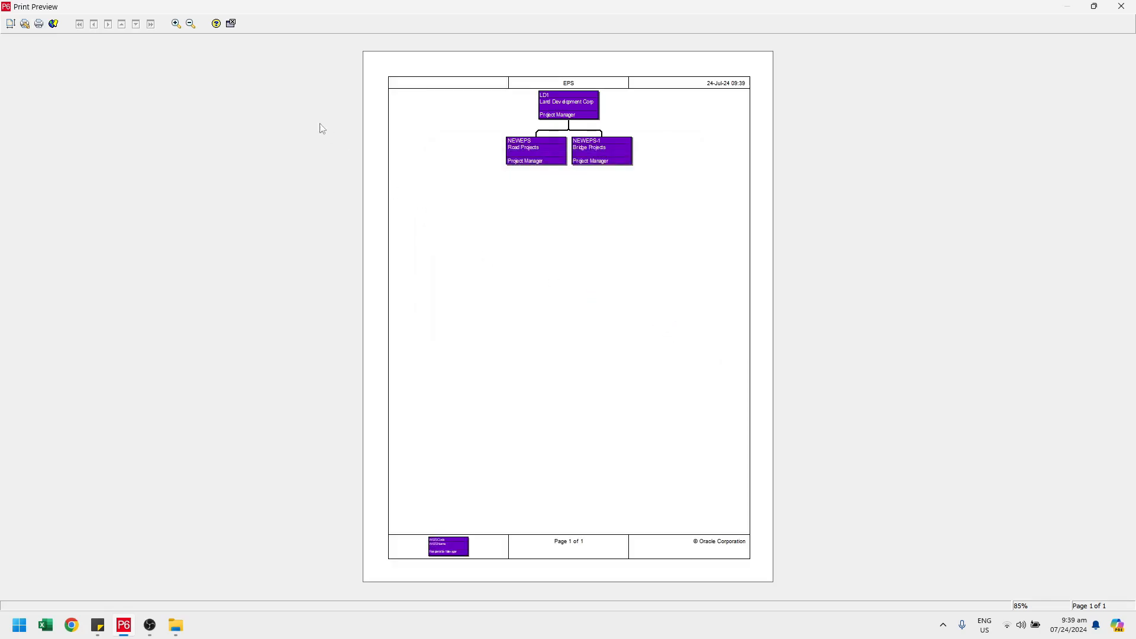
left_click(230, 24)
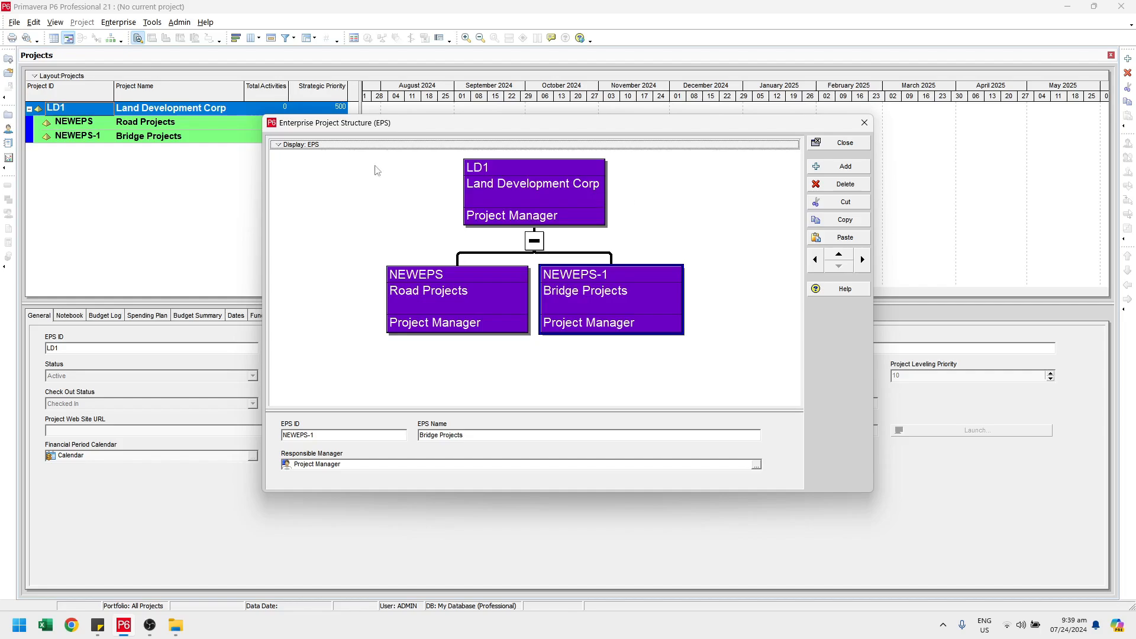
left_click(287, 146)
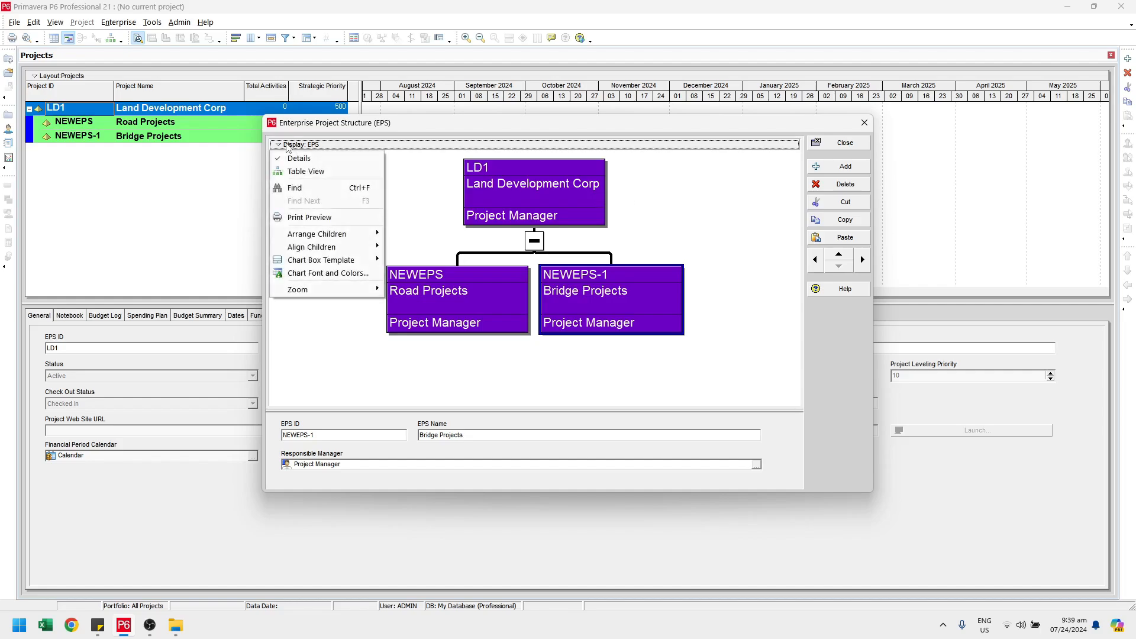
left_click(300, 172)
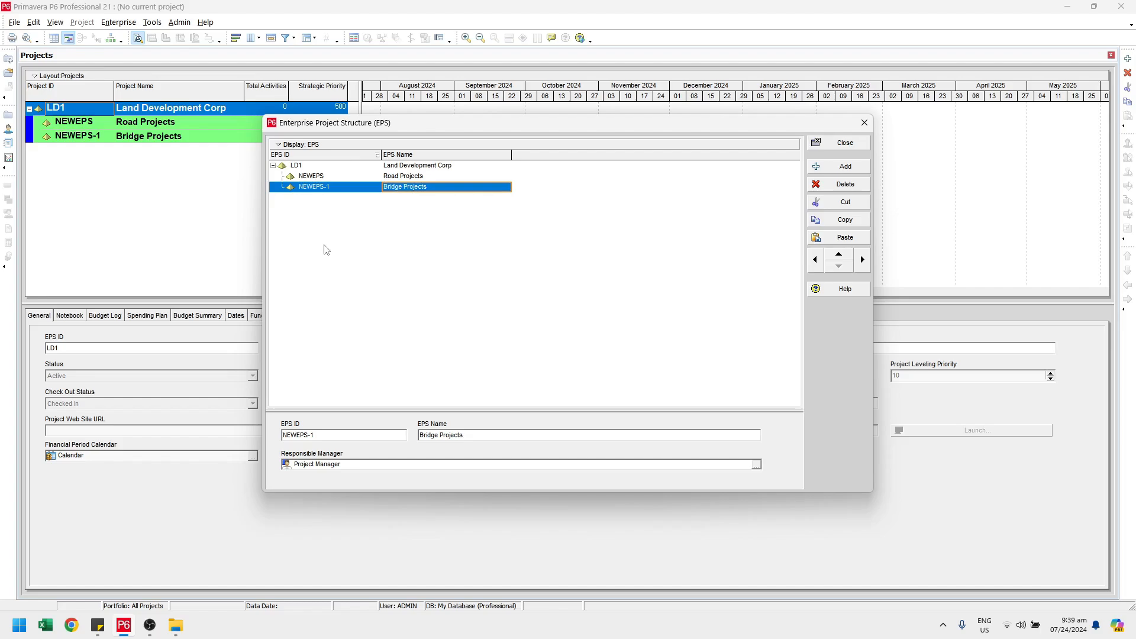
Close the Enterprise Project Structure window and step through the EPS nodes in the Projects table down to Bridge Projects
left_click(864, 123)
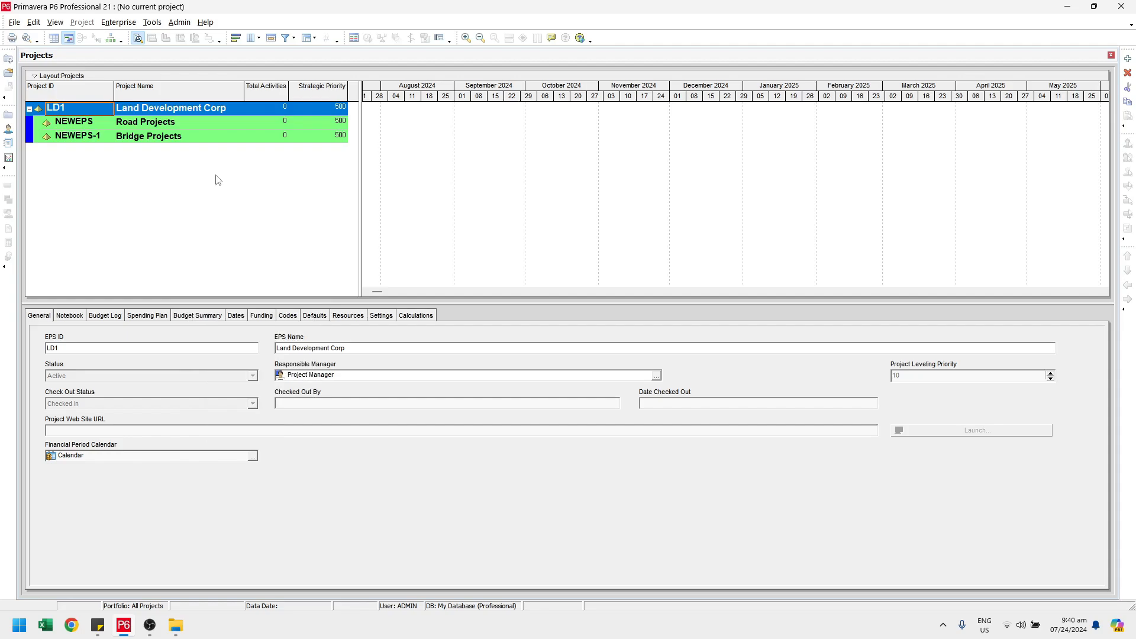
key("Down")
key("Down")
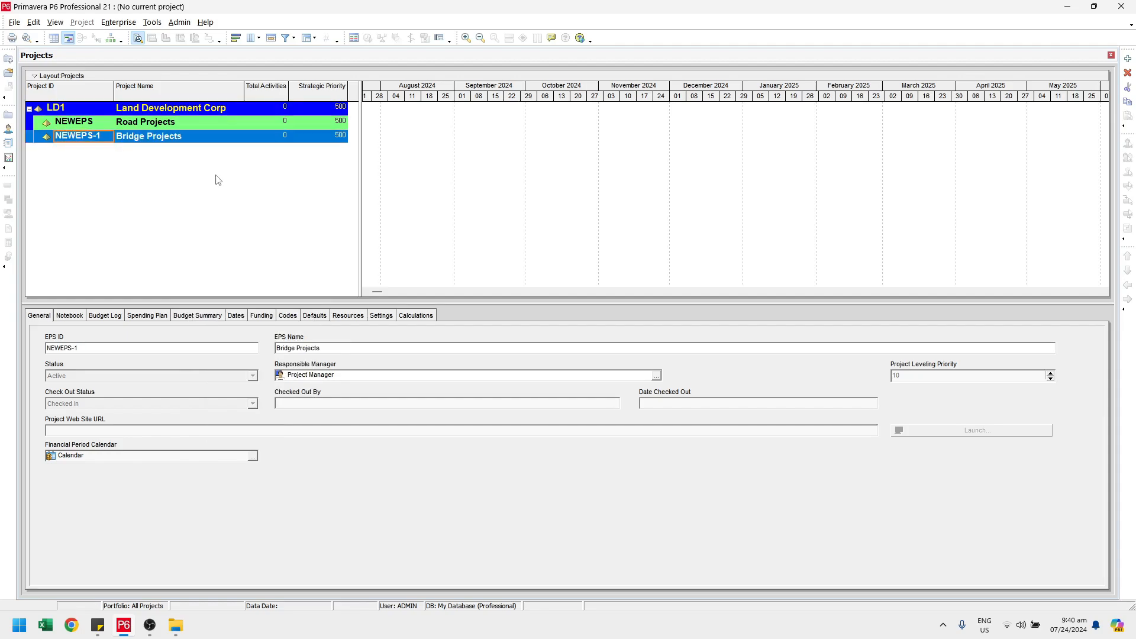
Change the Project ID of the Road Projects node to LD1-1 in the Projects table
left_click(88, 125)
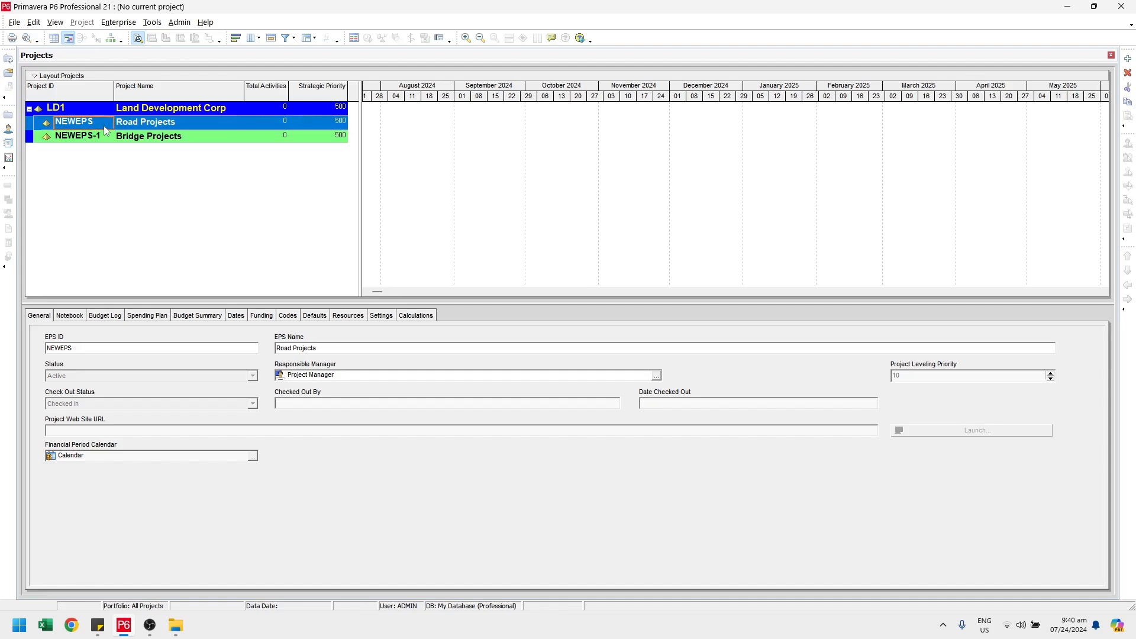
left_click(104, 126)
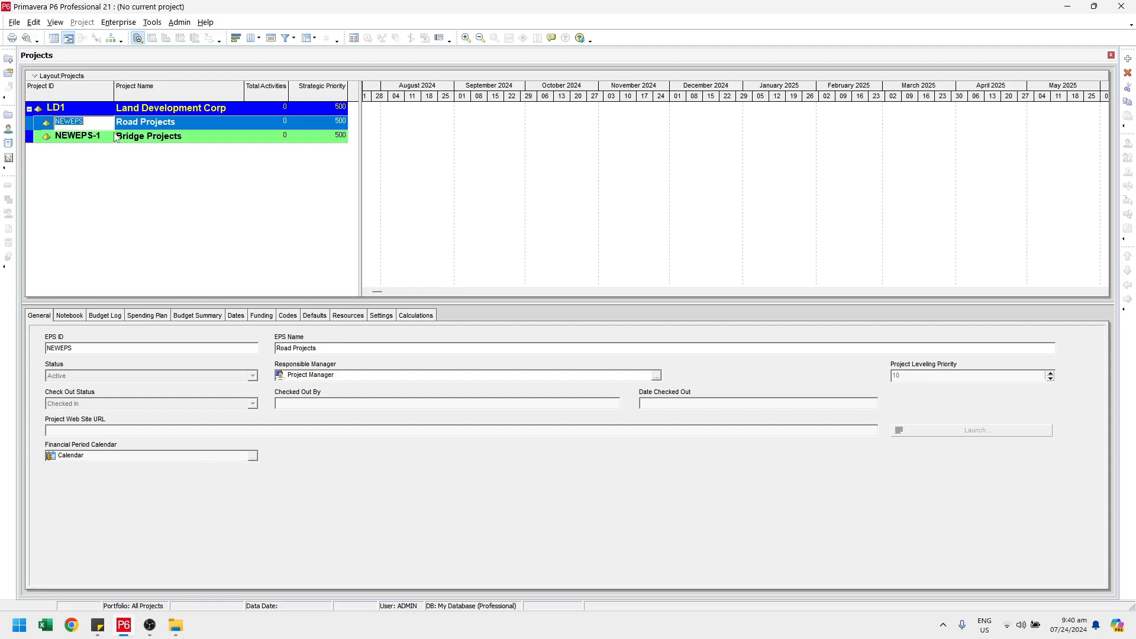
type("LD1-1")
key("Return")
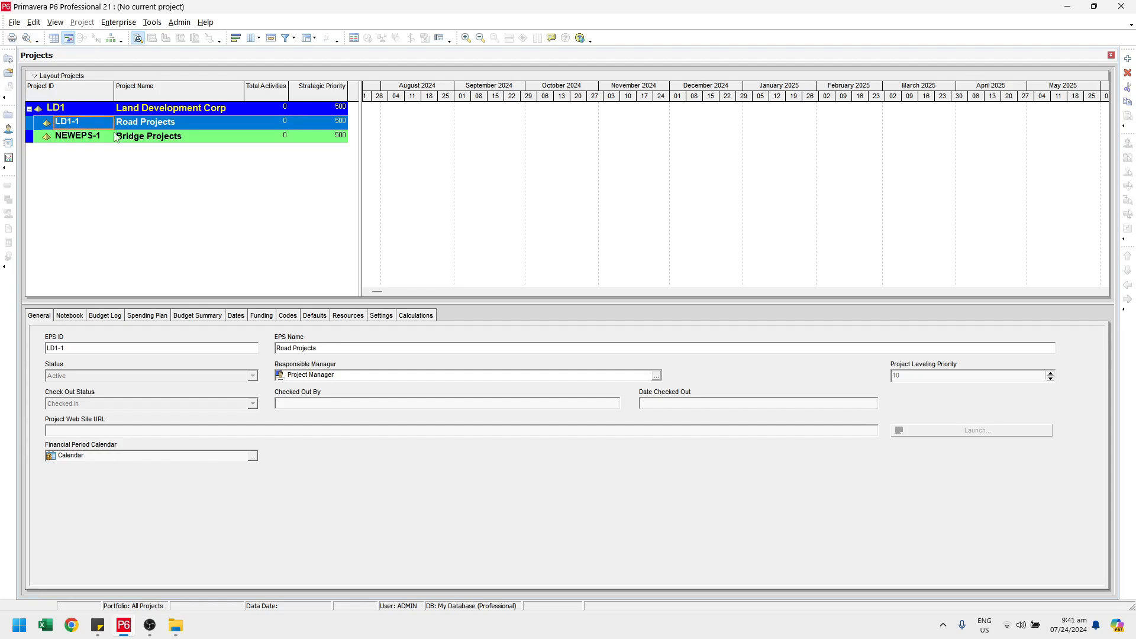
Change the Project ID of the Bridge Projects node to LD1-2 in the Projects table
left_click(106, 136)
left_click(107, 134)
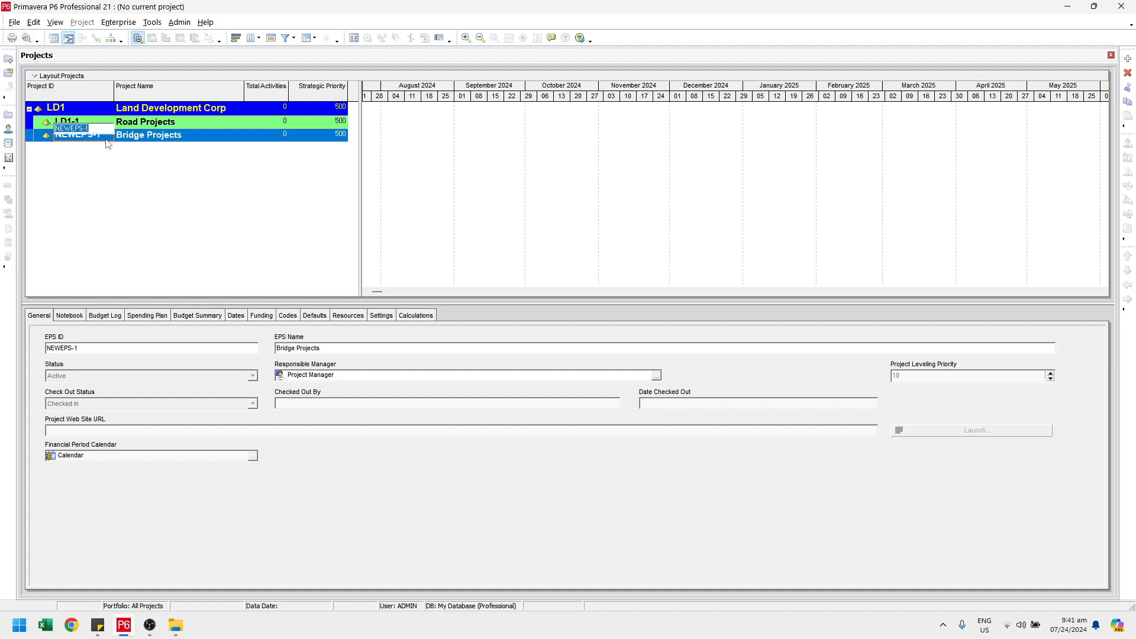
type("LD1-2")
key("Return")
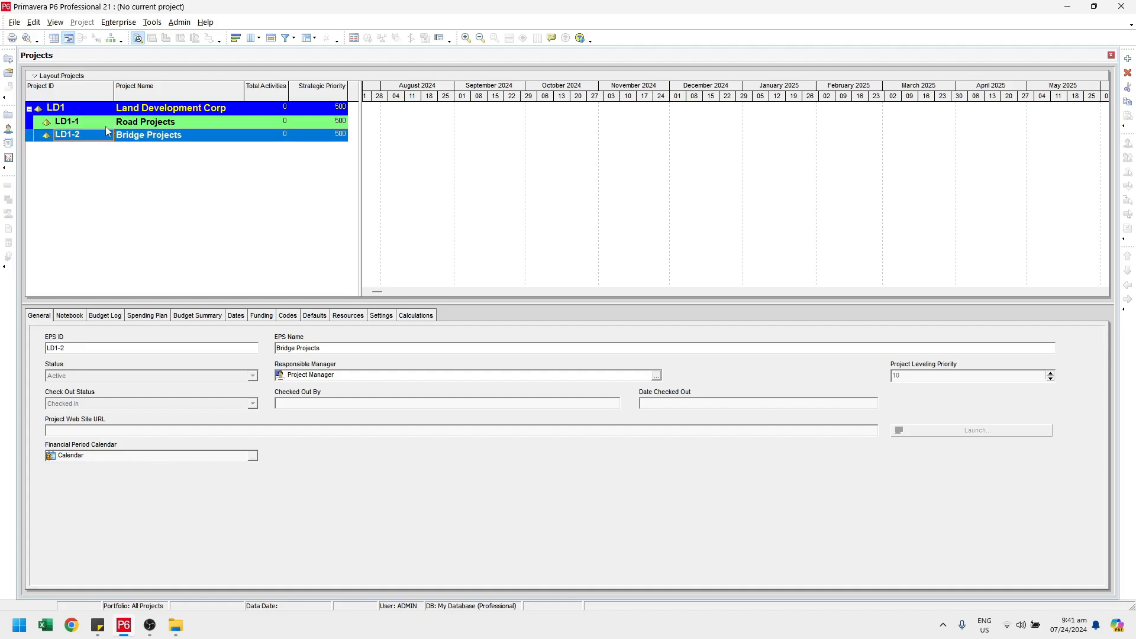